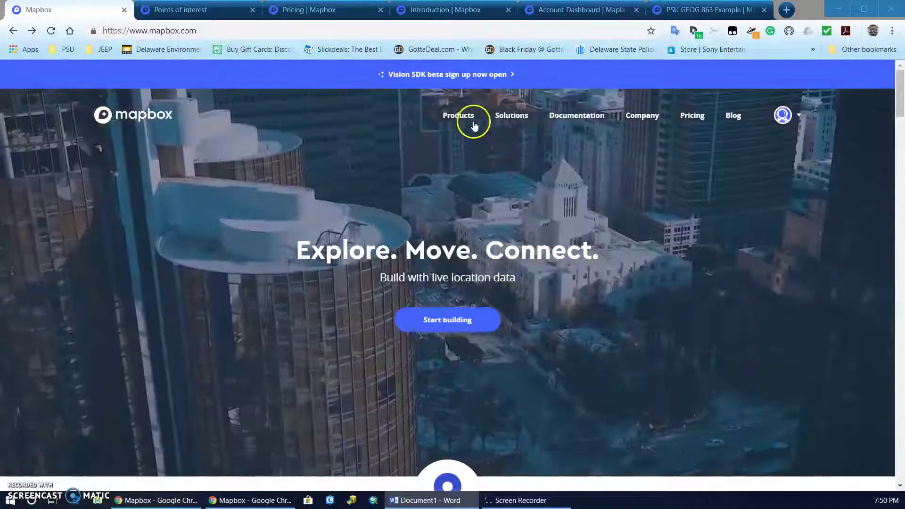
Show the Mapbox product list: Maps, Search, Navigation, Studio, Atlas and the platform options
click(460, 117)
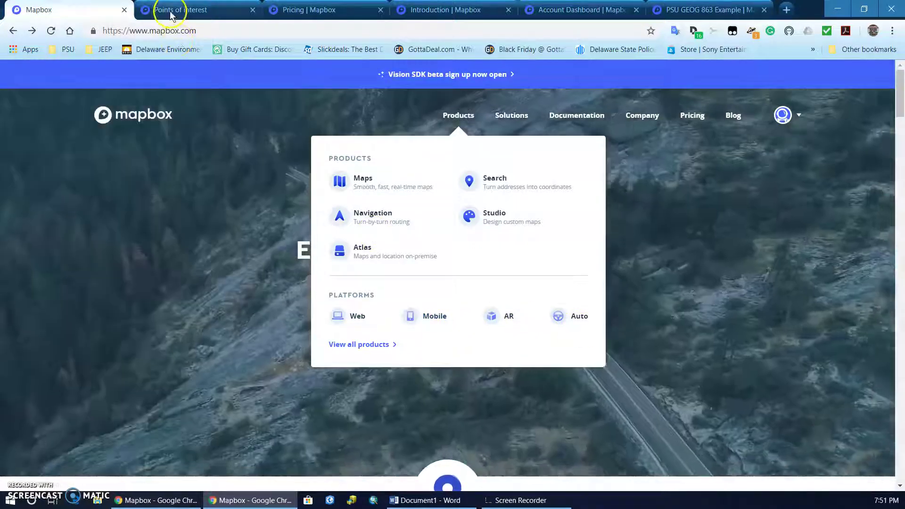
Browse the Points of interest posts on the Mapbox blog
click(175, 9)
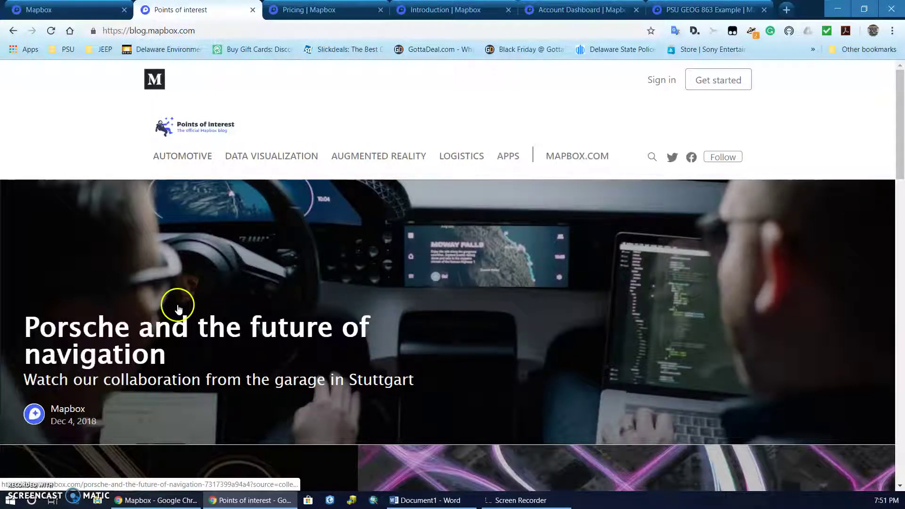
scroll(179, 311, down, 7)
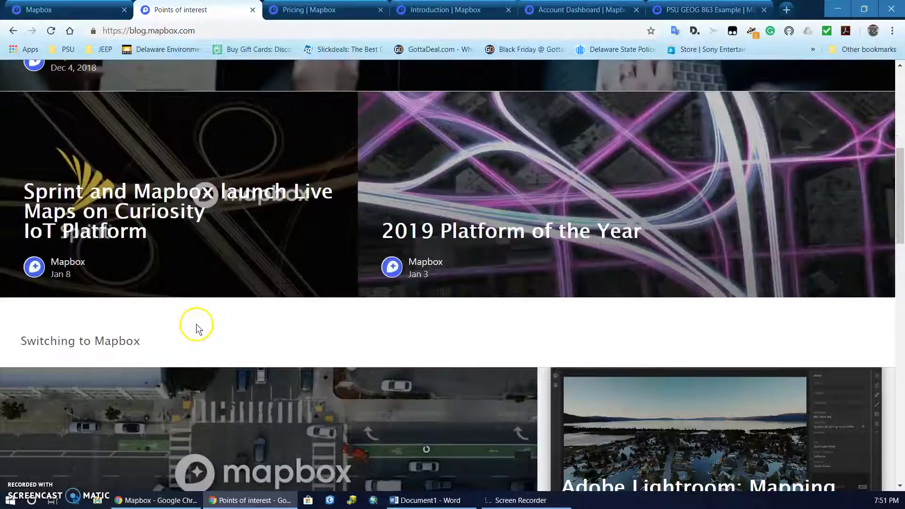
scroll(184, 226, down, 4)
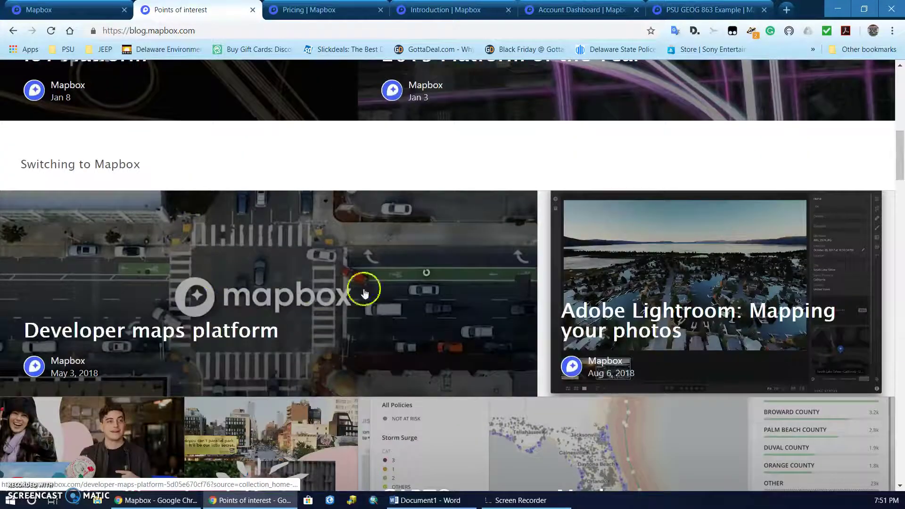
scroll(364, 292, down, 4)
scroll(475, 283, down, 3)
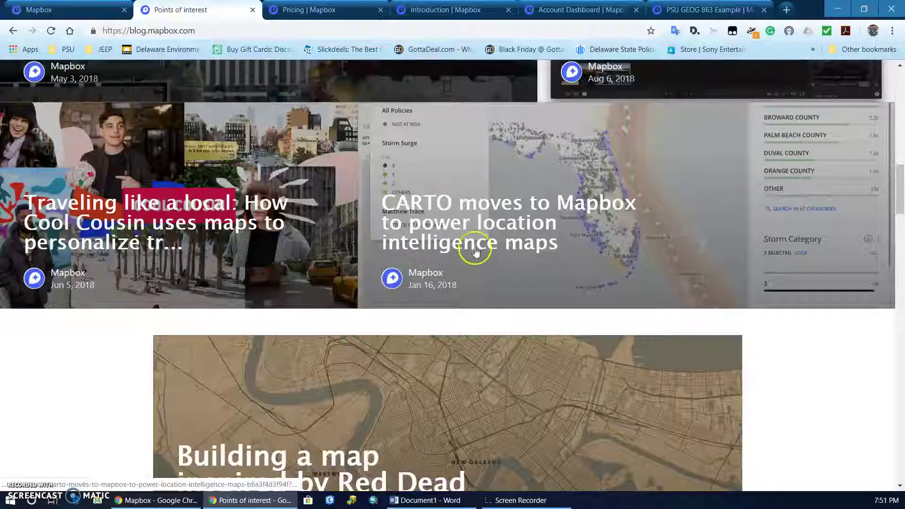
scroll(473, 257, down, 4)
scroll(330, 263, down, 1)
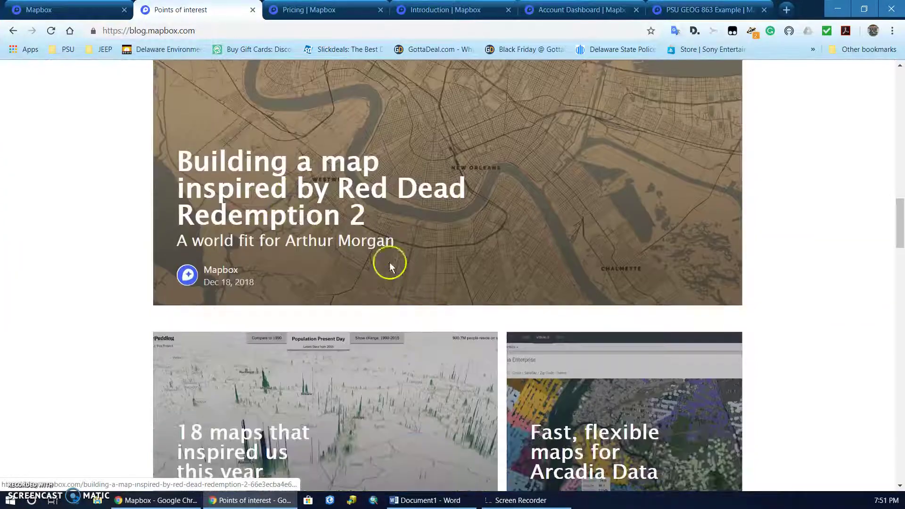
scroll(424, 228, down, 1)
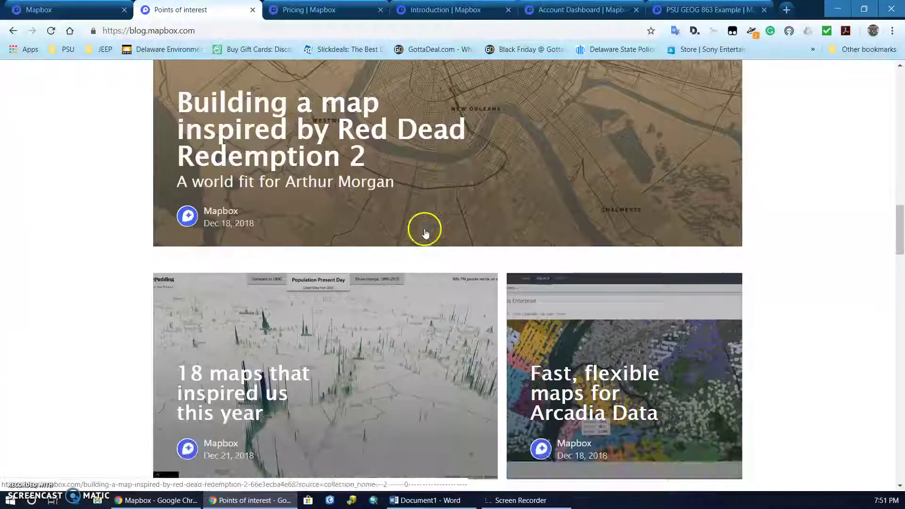
scroll(419, 235, down, 6)
scroll(414, 242, up, 15)
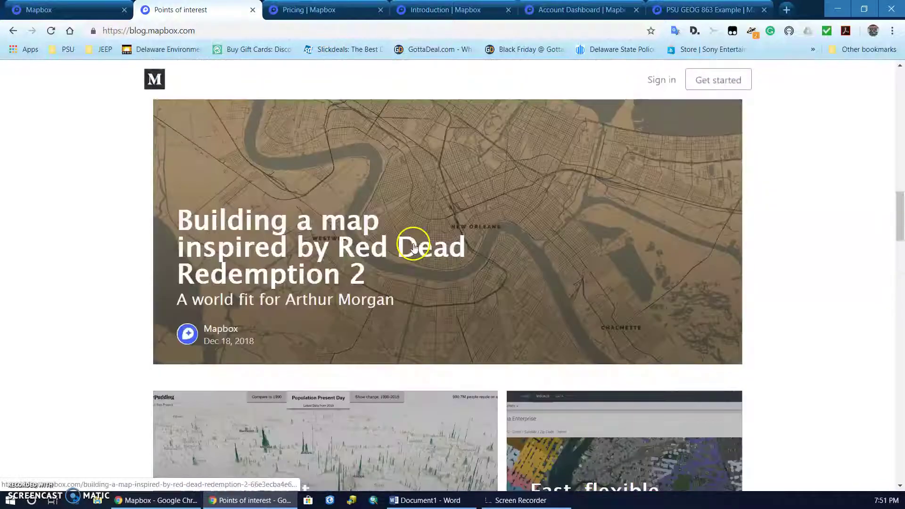
Browse the blog's Apps category, then move to the Mapbox pricing page
click(501, 153)
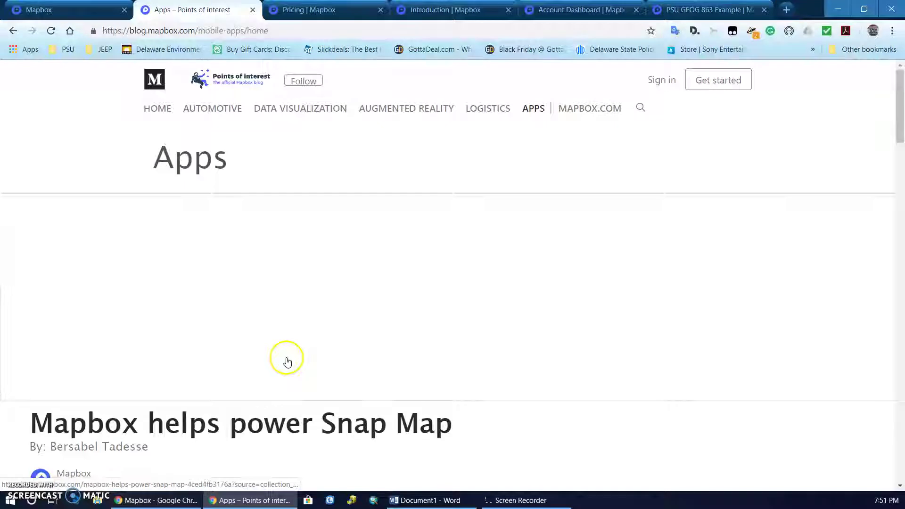
scroll(290, 365, down, 12)
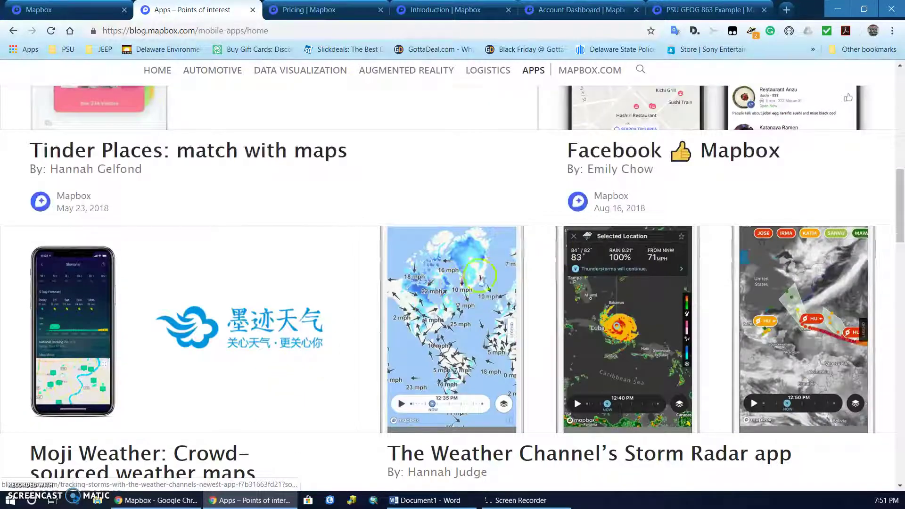
scroll(250, 429, down, 1)
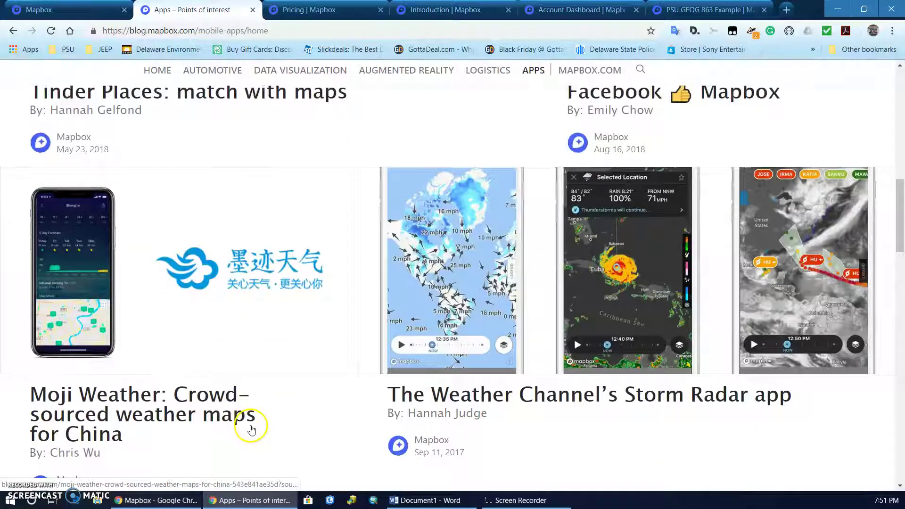
click(306, 9)
scroll(448, 263, up, 8)
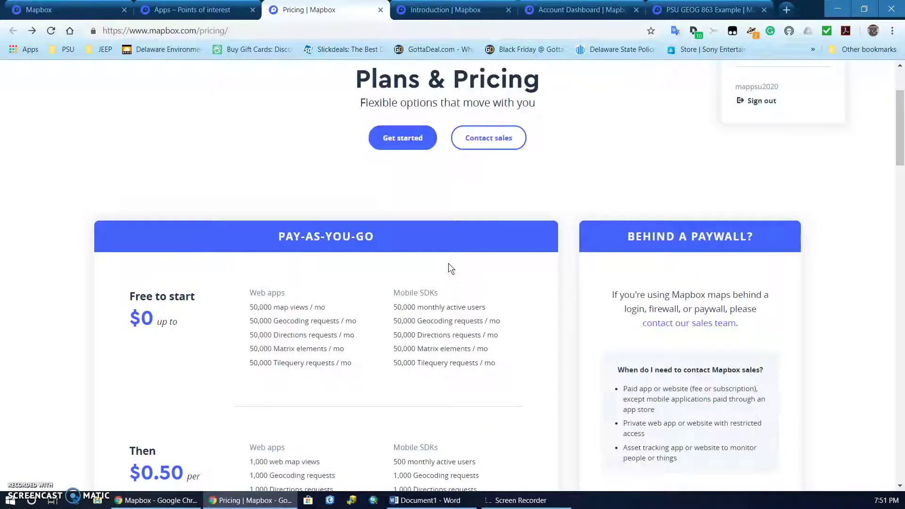
Review the free and pay-as-you-go tiers, then switch to the Studio manual's Introduction
click(342, 273)
scroll(456, 385, down, 2)
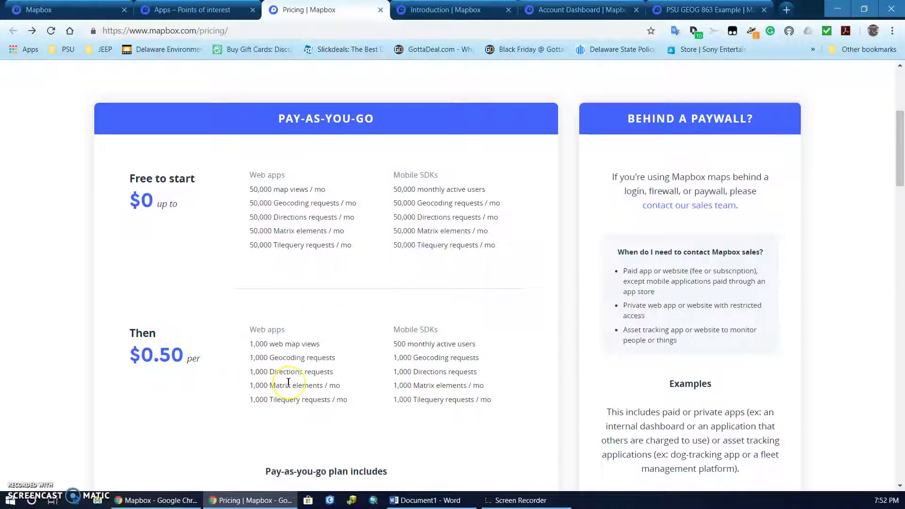
scroll(289, 382, up, 4)
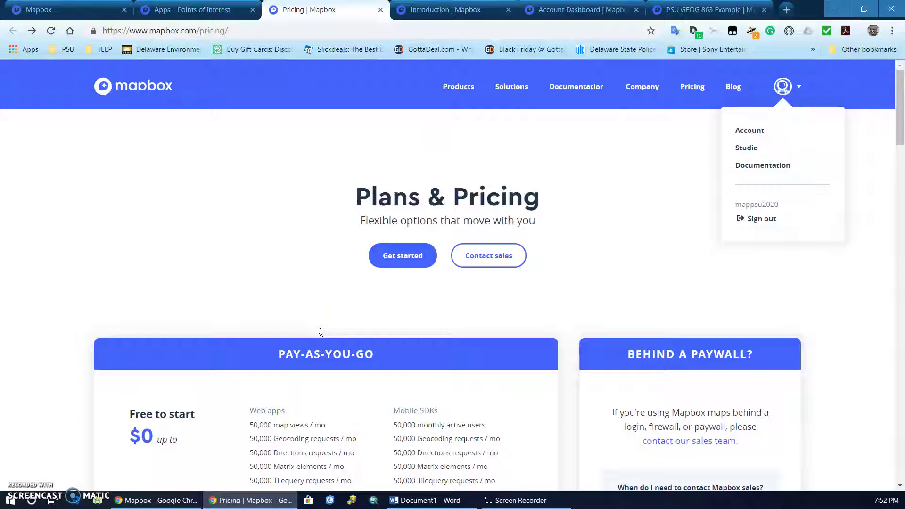
scroll(249, 343, down, 2)
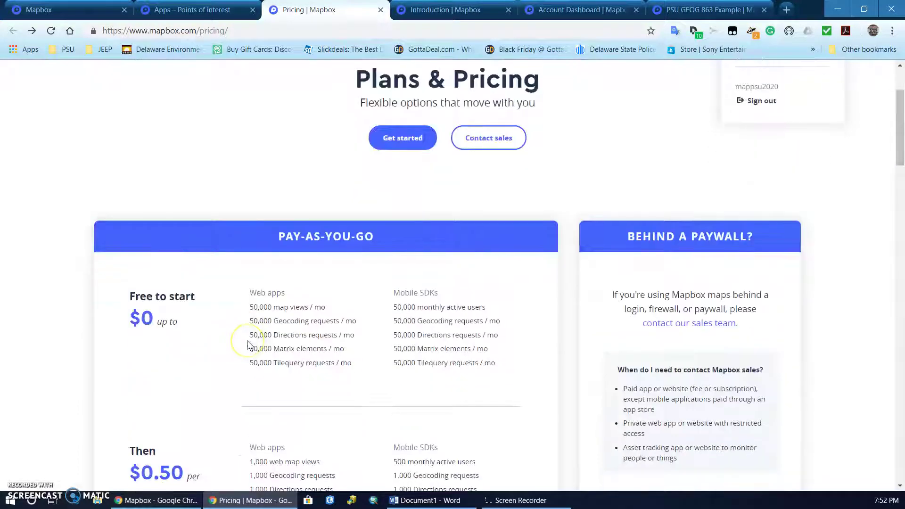
scroll(247, 340, up, 1)
scroll(247, 341, down, 6)
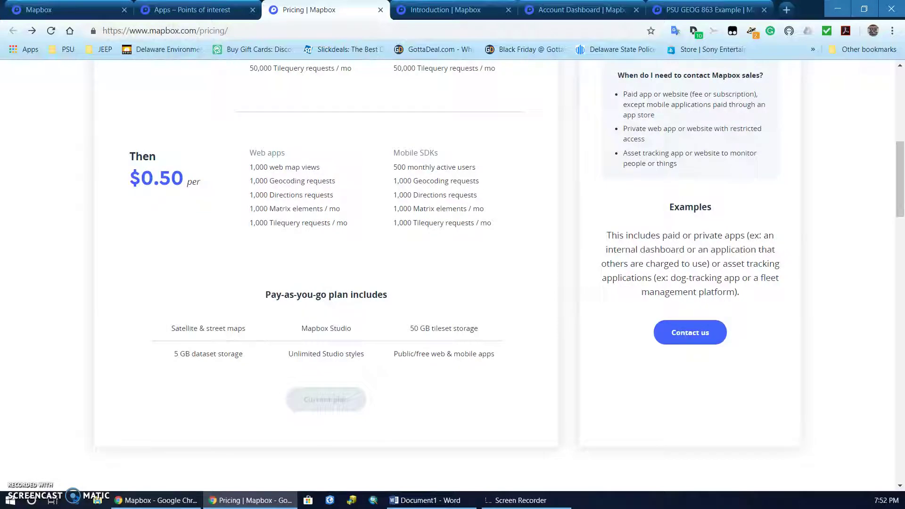
click(446, 9)
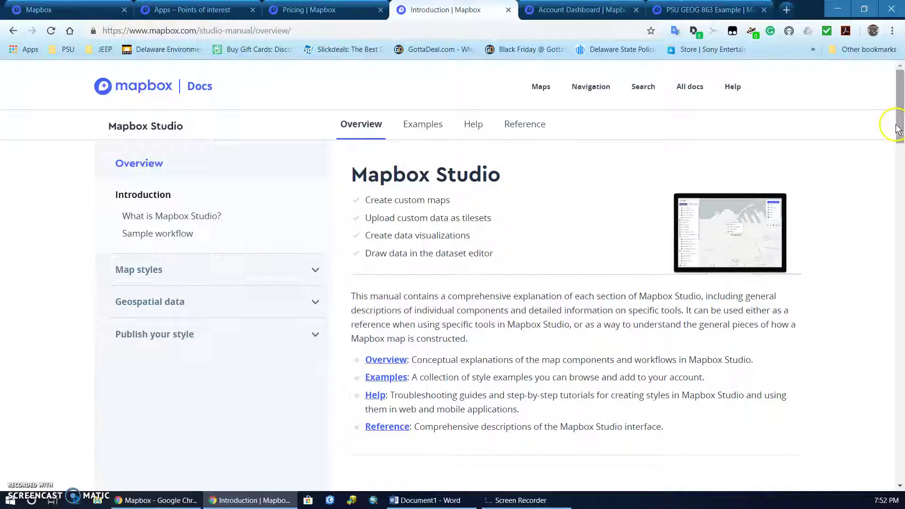
Scroll to the Sample workflow and step back to its first step, Upload data as a dataset
drag(897, 129, 901, 403)
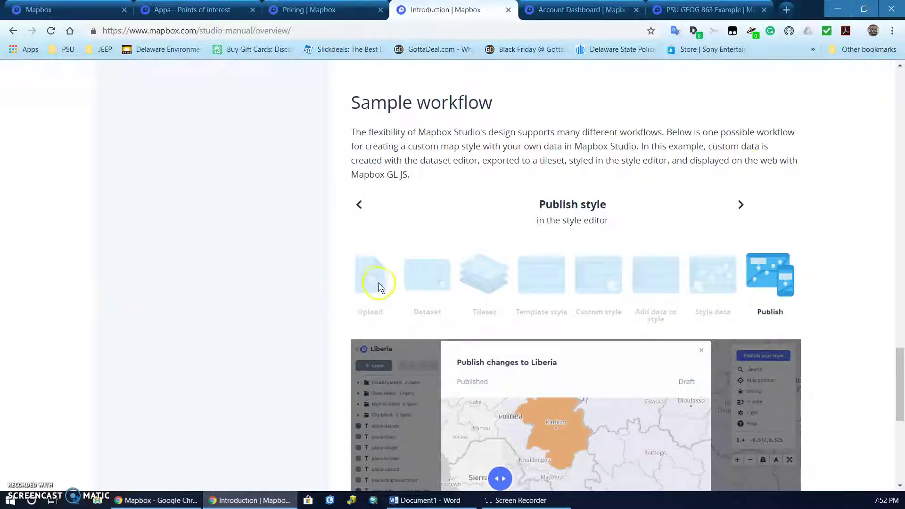
click(359, 204)
click(359, 204)
click(358, 204)
click(358, 204)
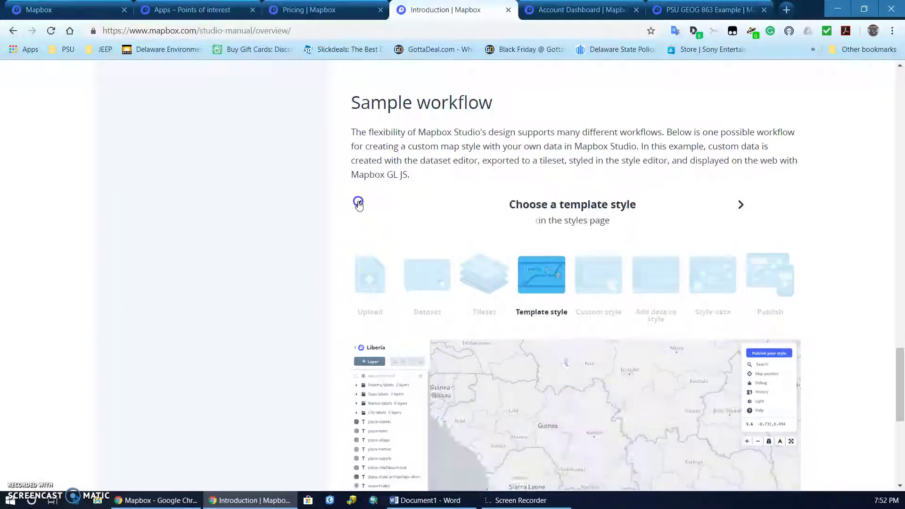
click(359, 204)
click(358, 204)
click(371, 285)
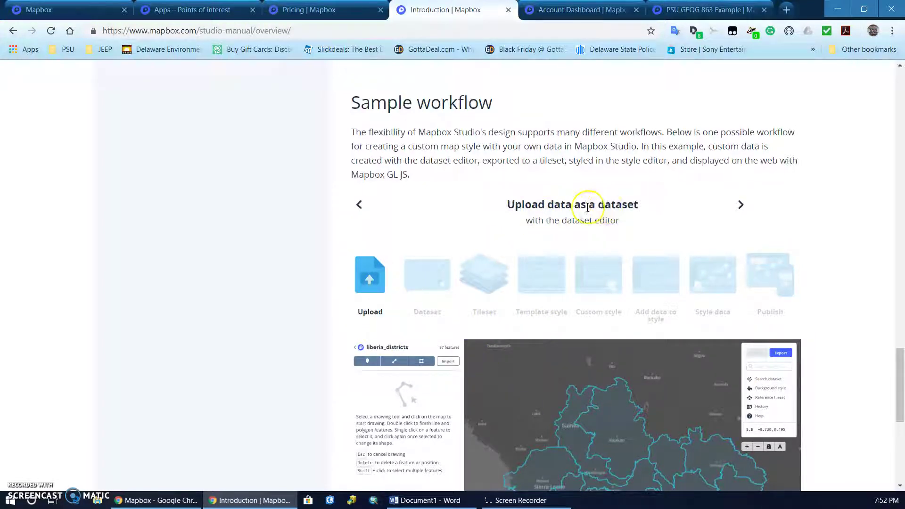
Step forward through the workflow to Publish style, then open Mapbox Studio from the Account Dashboard
click(743, 205)
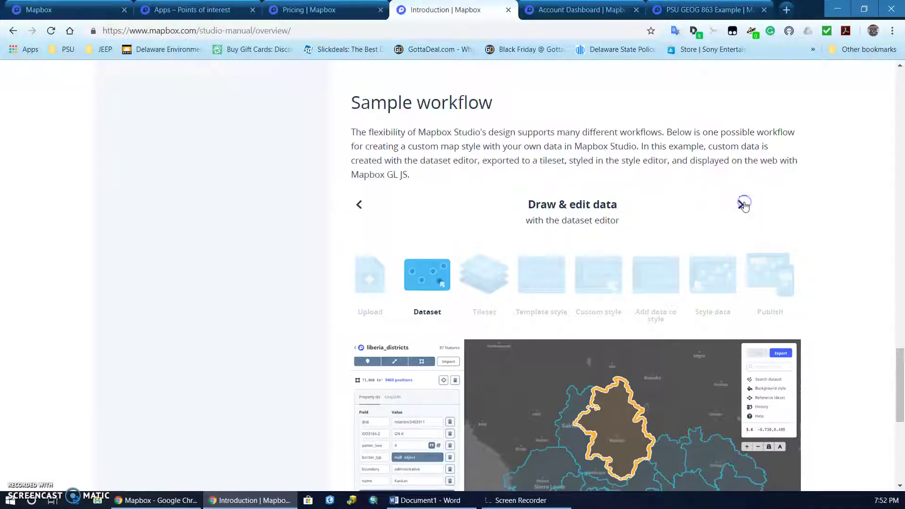
scroll(828, 310, down, 2)
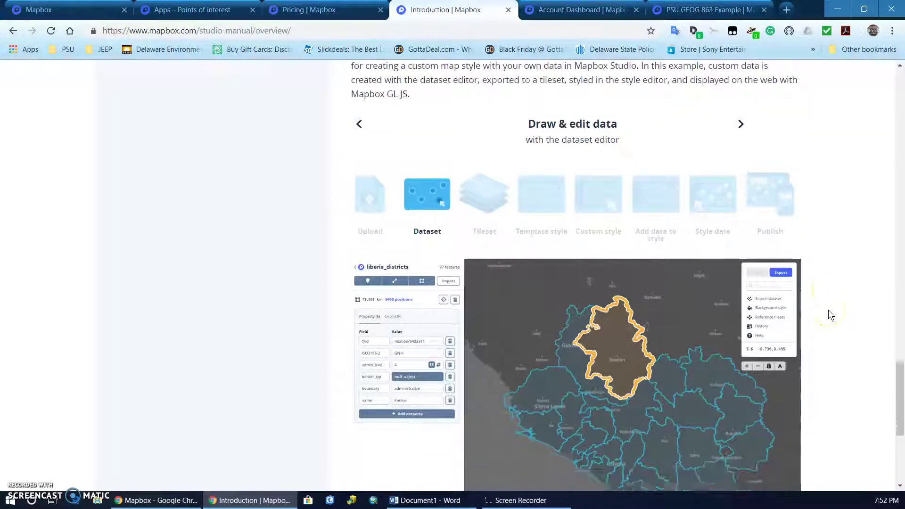
click(741, 88)
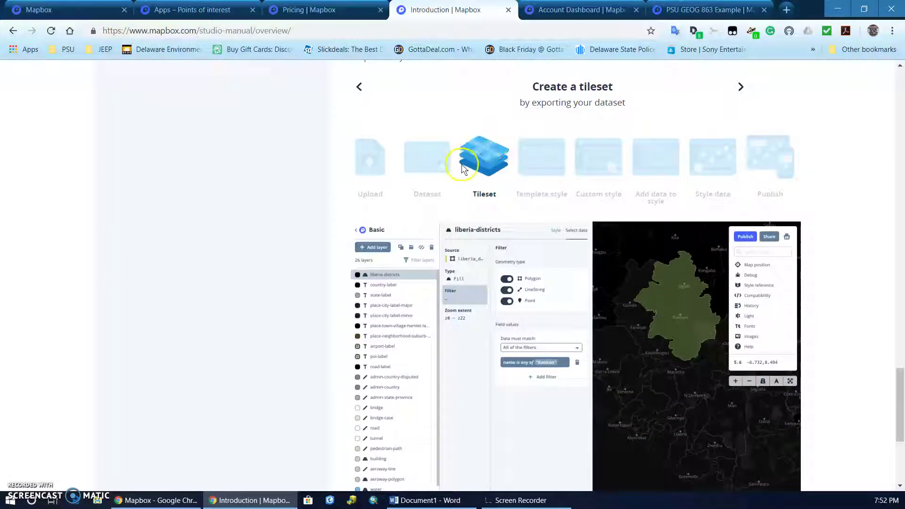
click(742, 88)
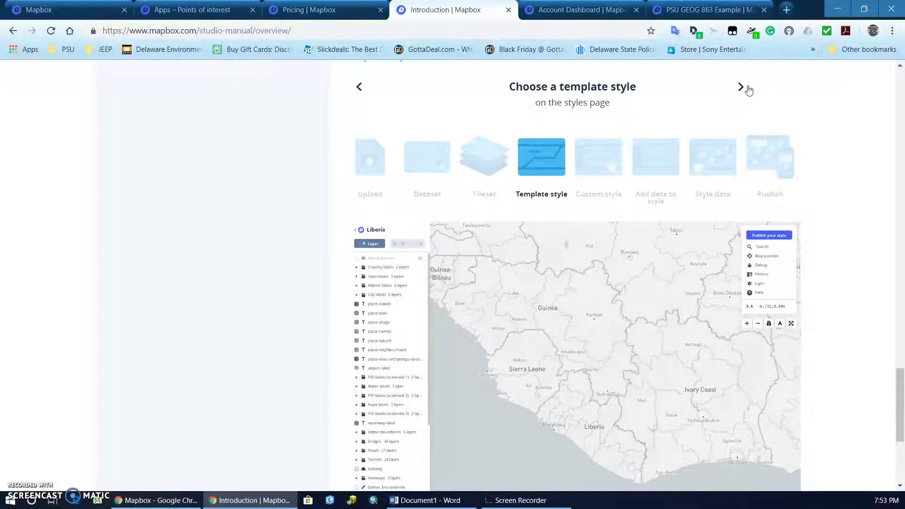
click(741, 87)
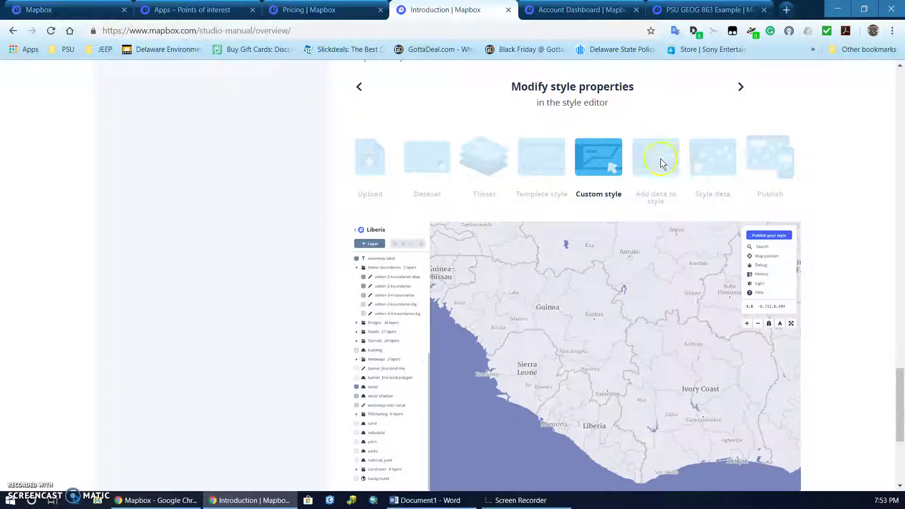
click(740, 87)
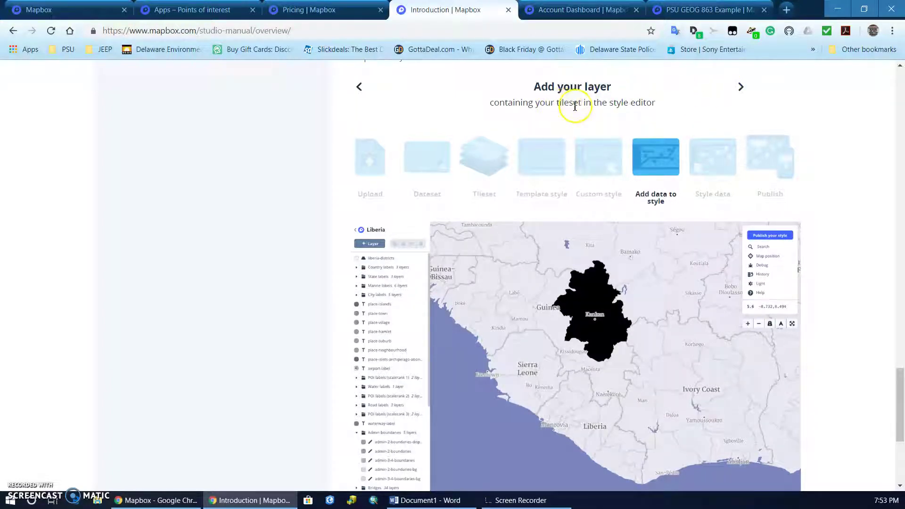
click(739, 87)
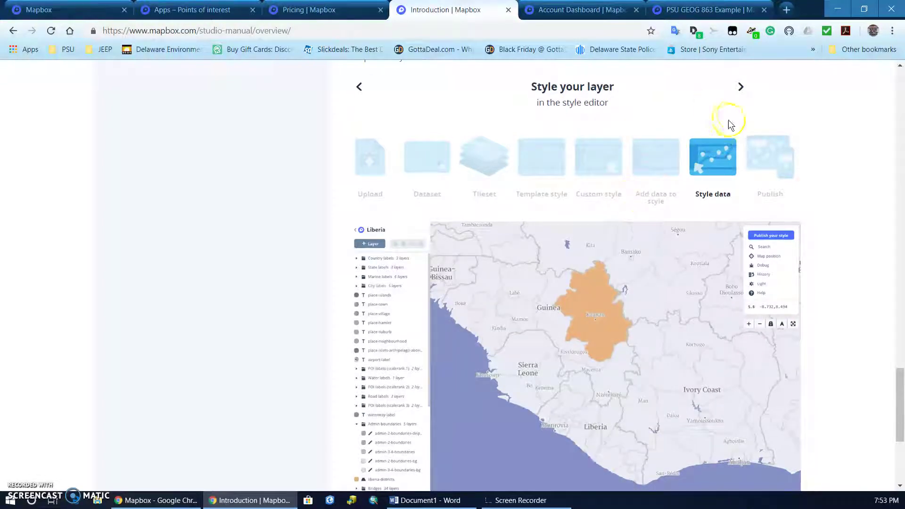
click(740, 87)
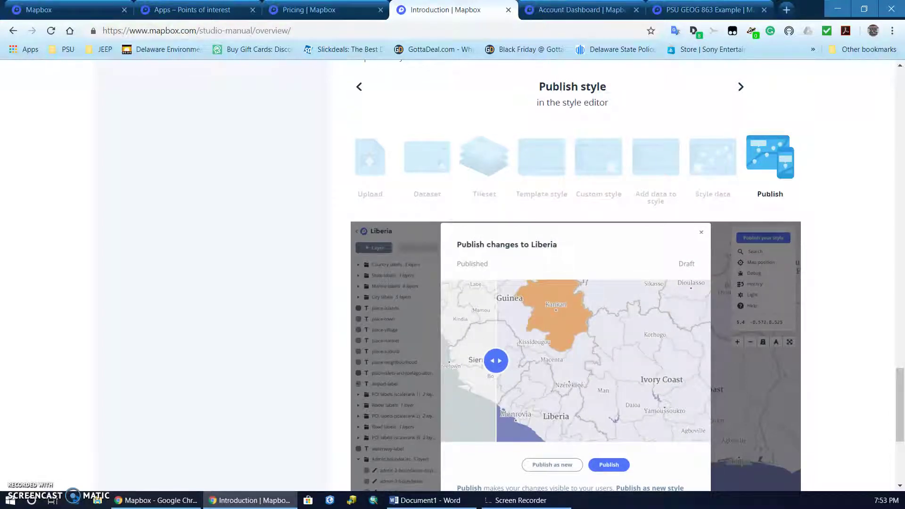
click(540, 13)
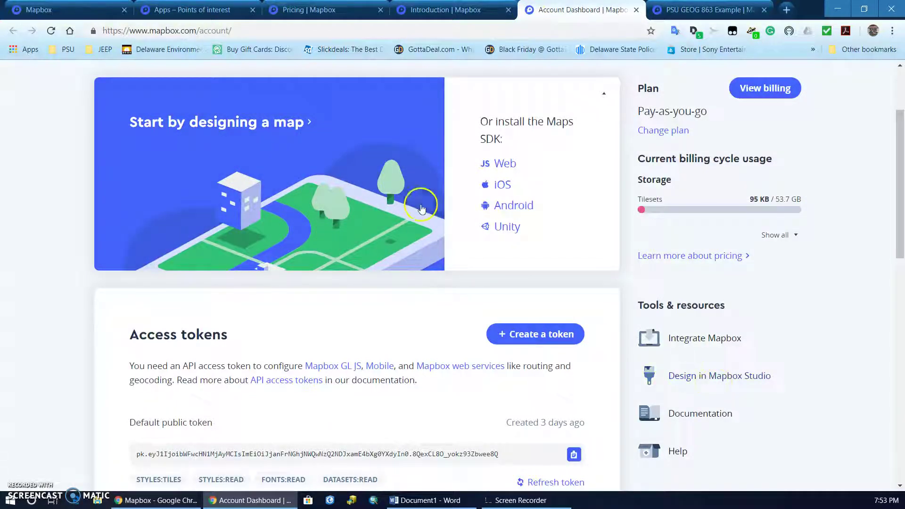
click(688, 379)
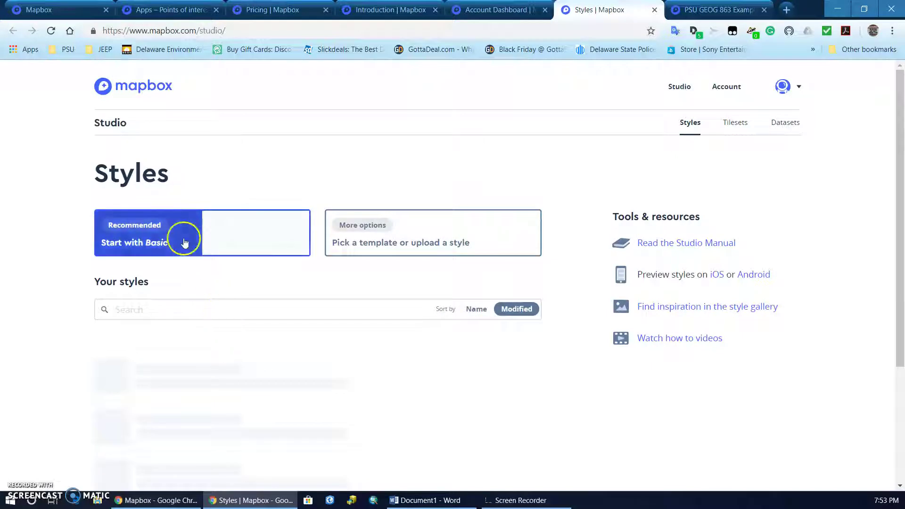
Create a Basic-template style, zoom out over Paris to inspect it, then close that tab
click(185, 242)
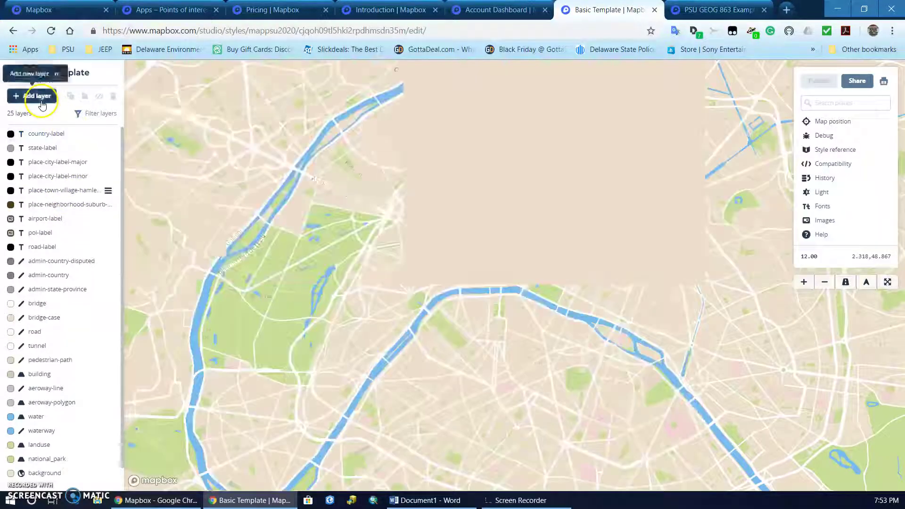
scroll(627, 297, down, 5)
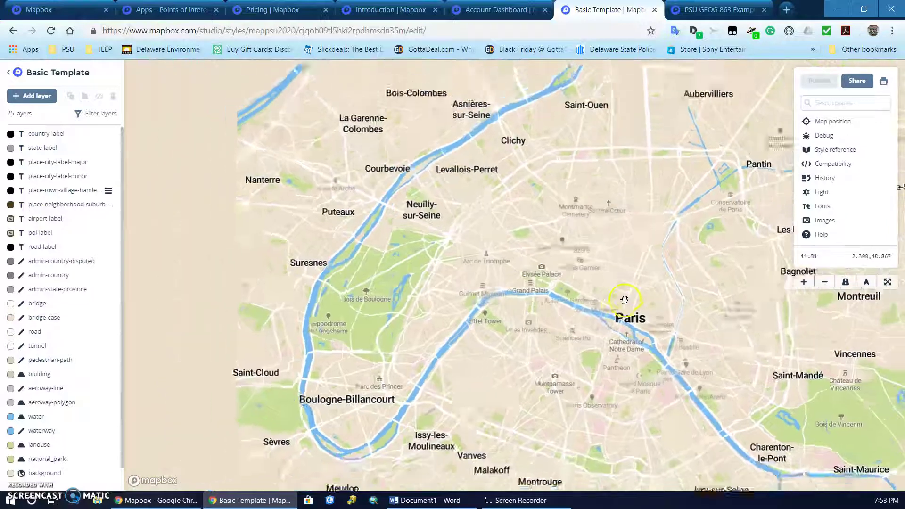
scroll(75, 314, down, 1)
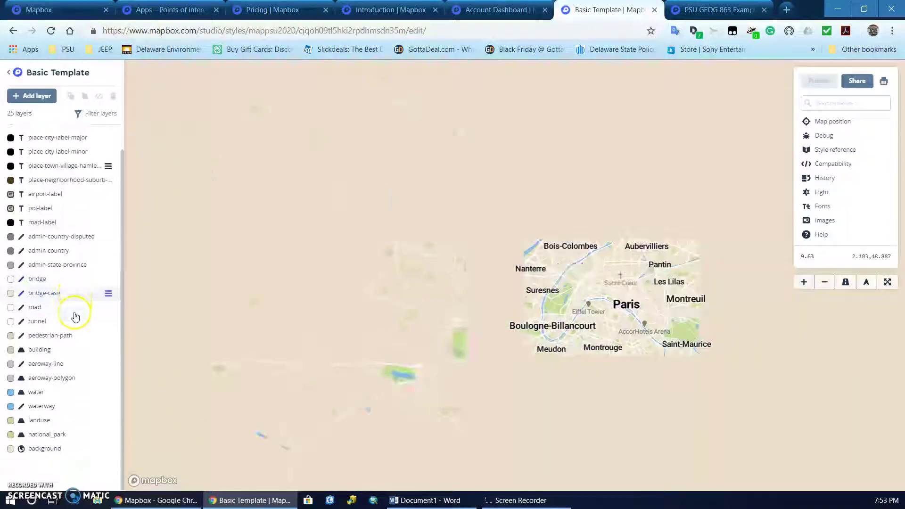
scroll(566, 342, down, 2)
scroll(566, 342, down, 4)
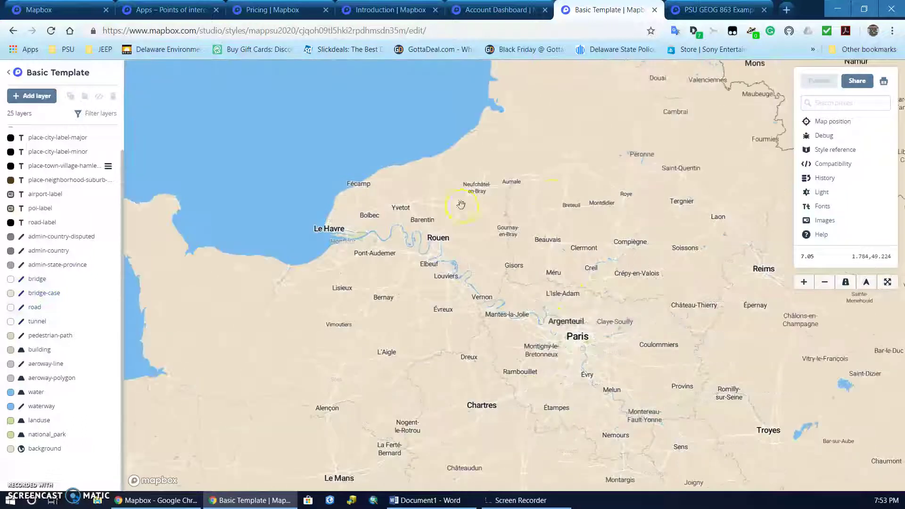
click(482, 305)
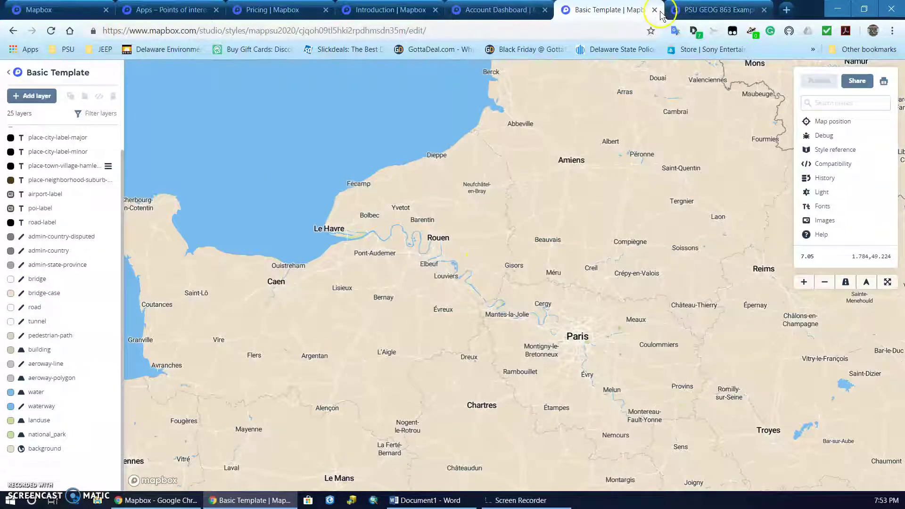
click(655, 10)
Switch to the PSU GEOG 863 Example style and zoom out and back in around Delaware
click(607, 10)
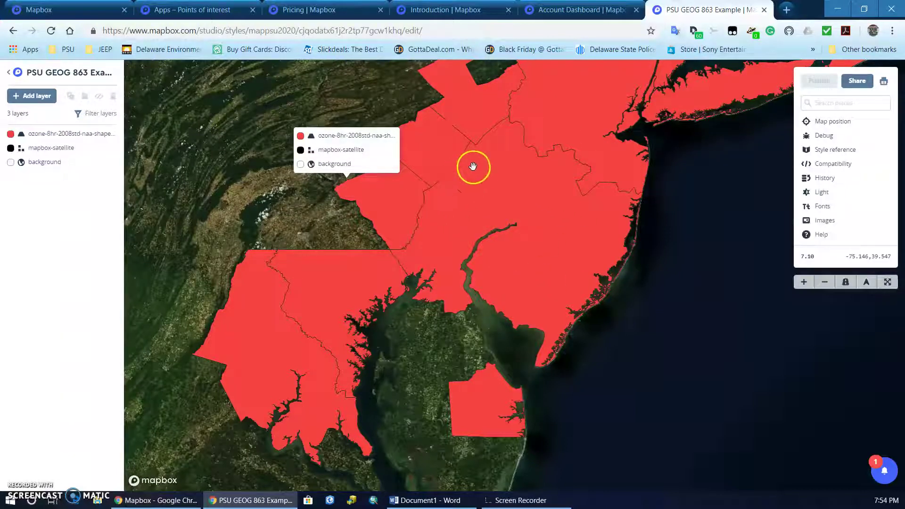
scroll(473, 166, down, 1)
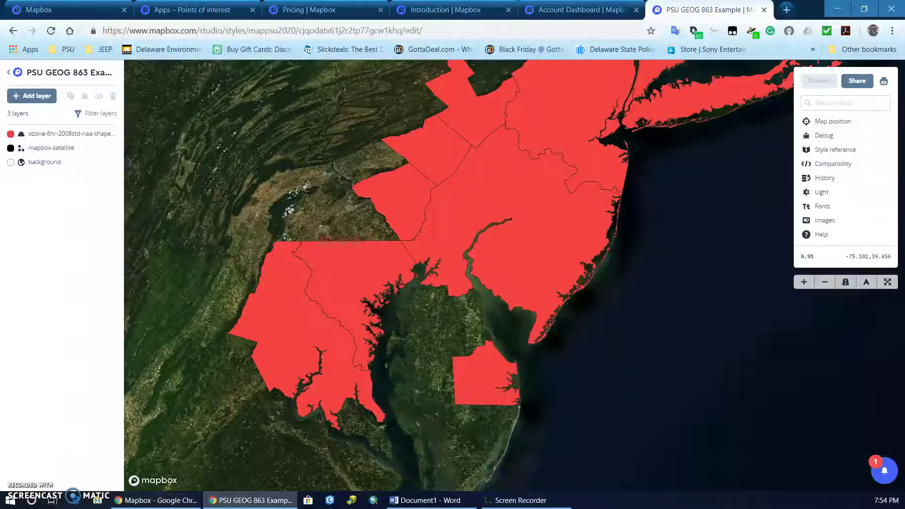
scroll(432, 301, down, 5)
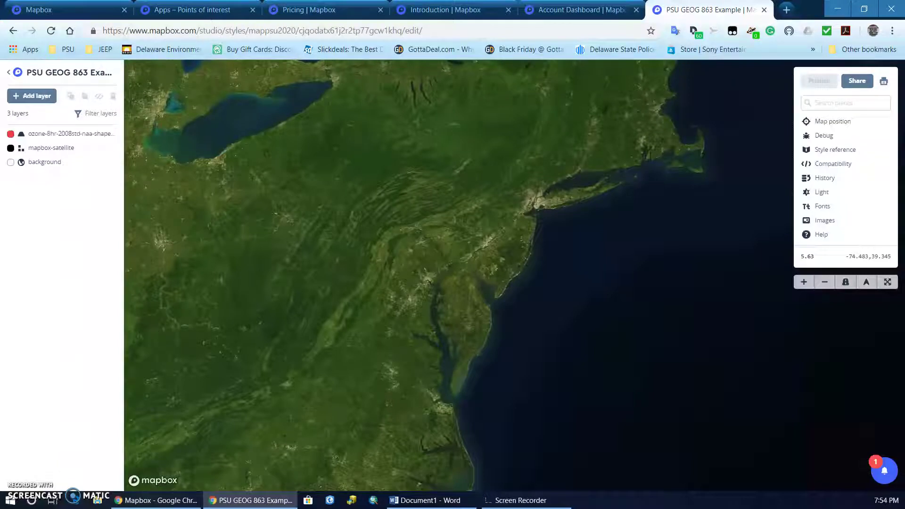
scroll(482, 318, up, 2)
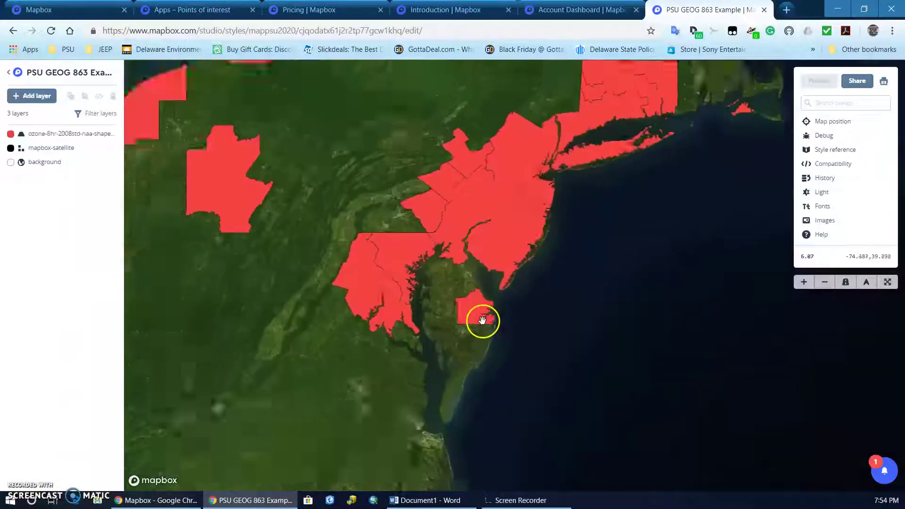
scroll(483, 321, up, 5)
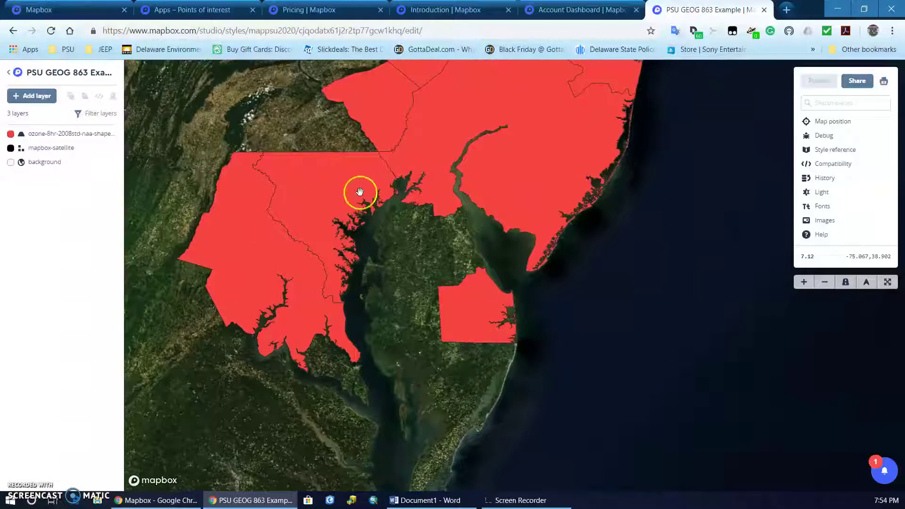
click(29, 95)
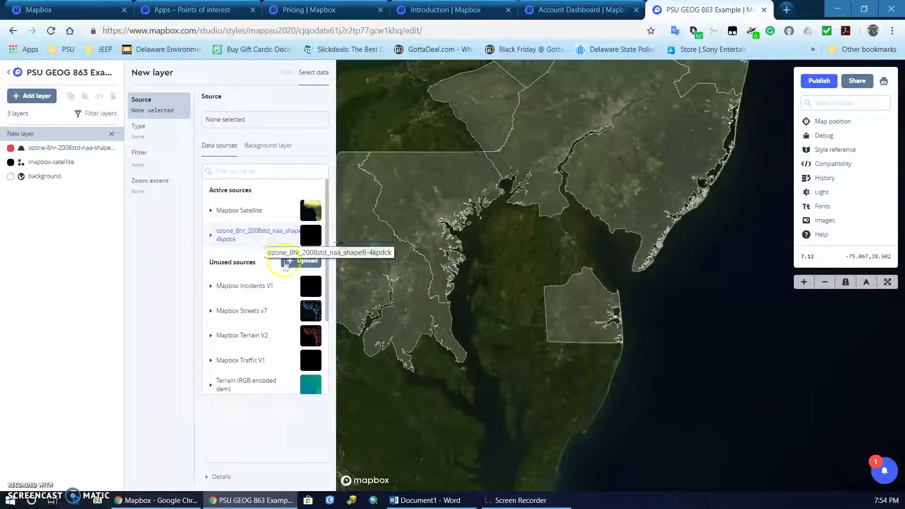
Open and dismiss the tileset upload form, then pick the 2015_O3_DVs source for the new layer
click(301, 260)
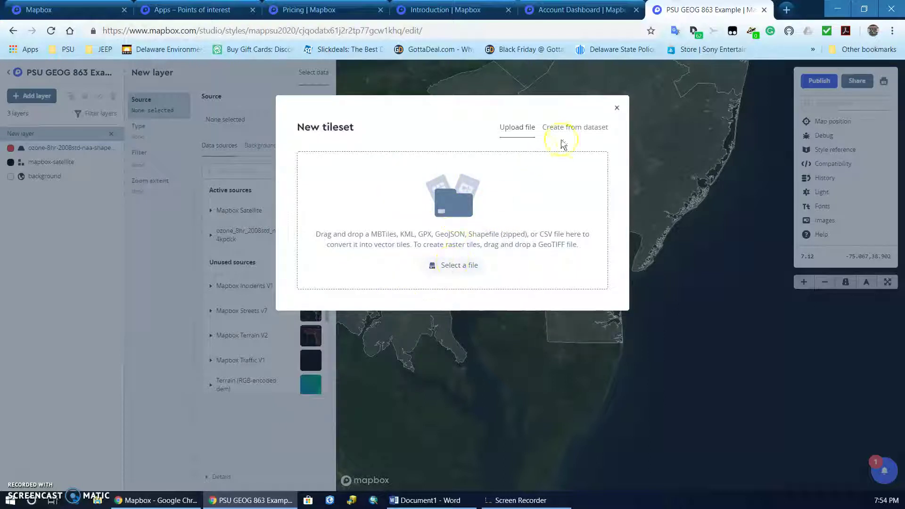
click(618, 108)
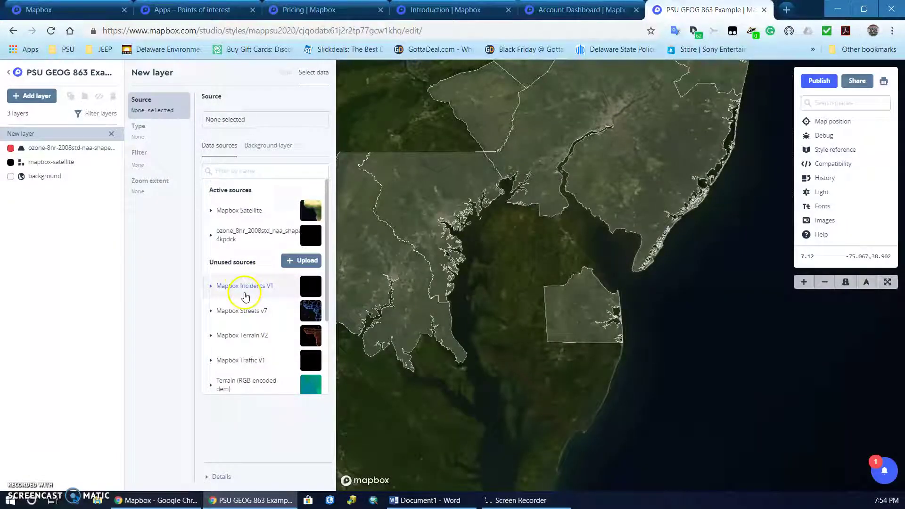
scroll(245, 296, down, 1)
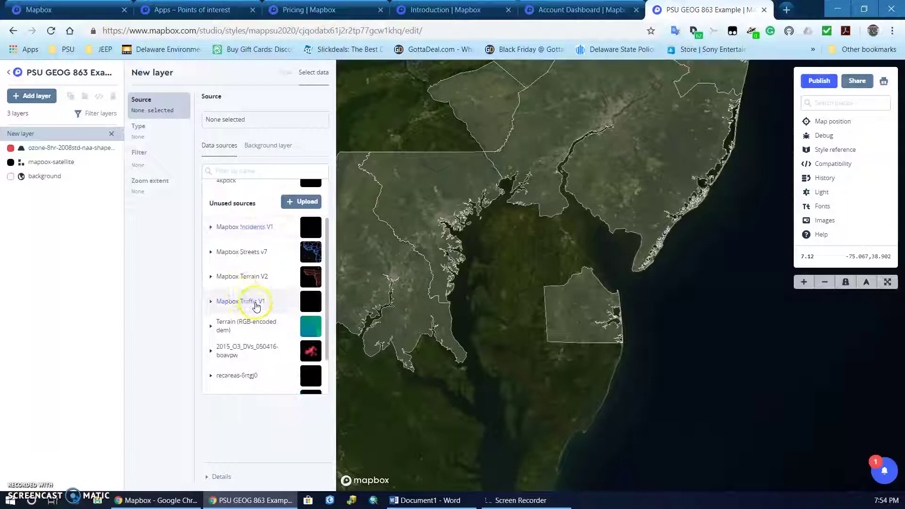
click(258, 359)
Add 2015_O3_DVs as a circle layer colored green #68e614 (hue 96, saturation 84, lightness 49)
click(246, 372)
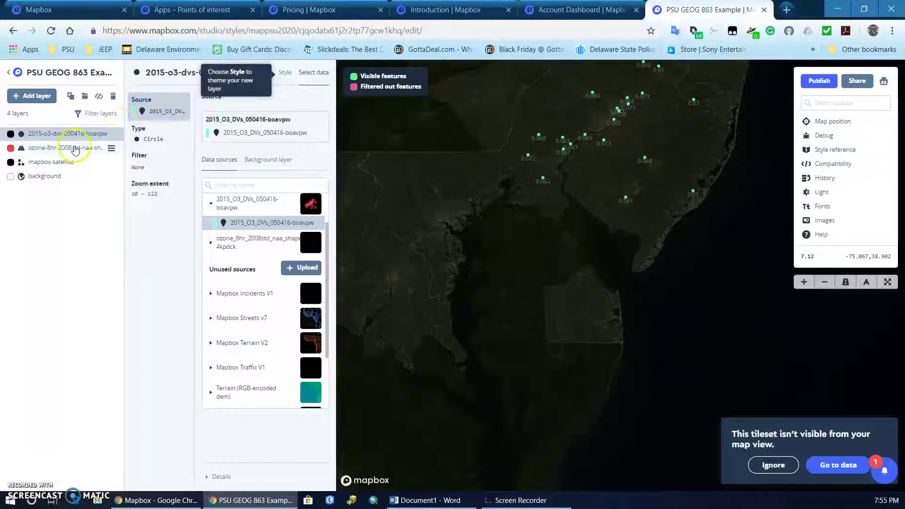
click(285, 72)
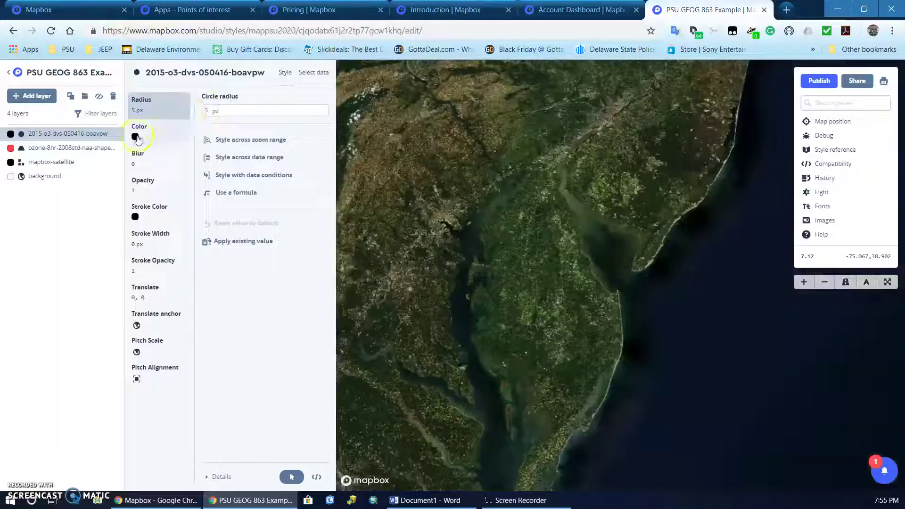
click(138, 134)
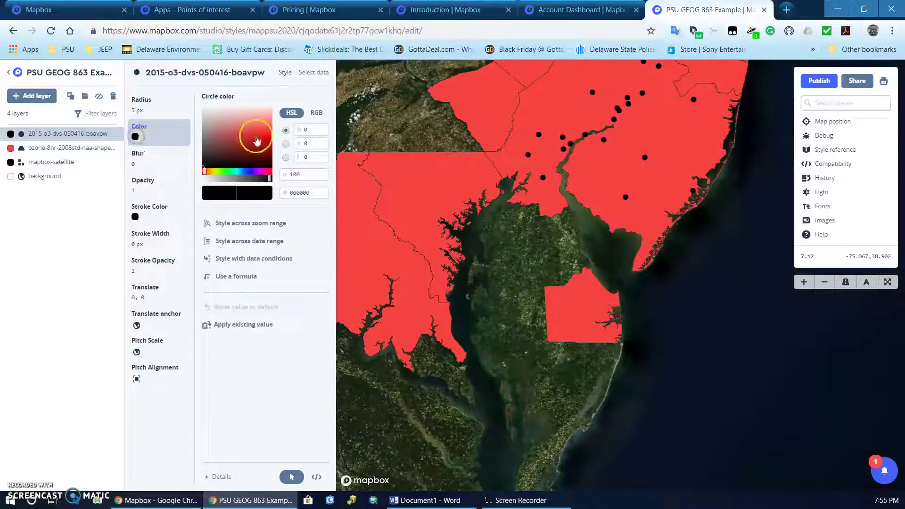
click(222, 172)
click(373, 117)
click(260, 138)
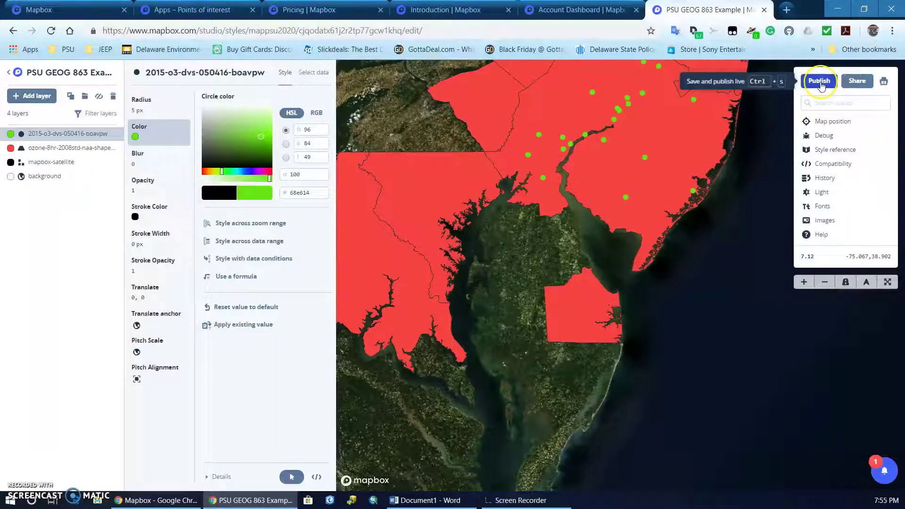
Compare draft and published versions with the swipe slider, then publish the style
click(819, 81)
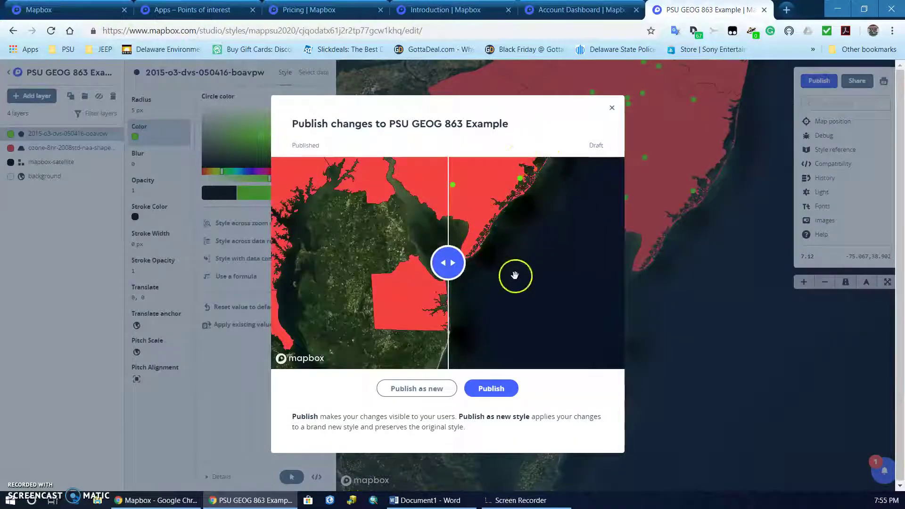
scroll(515, 276, up, 3)
scroll(515, 276, down, 5)
drag(448, 262, 534, 262)
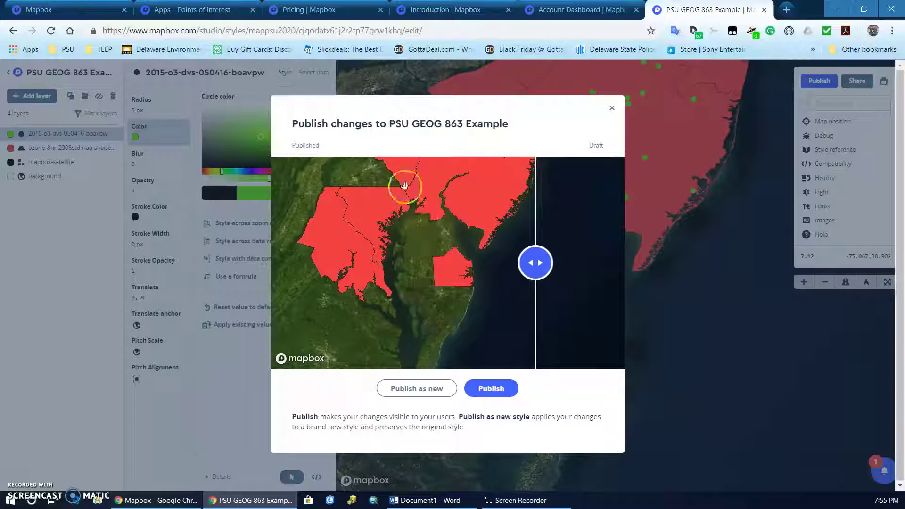
drag(542, 262, 392, 262)
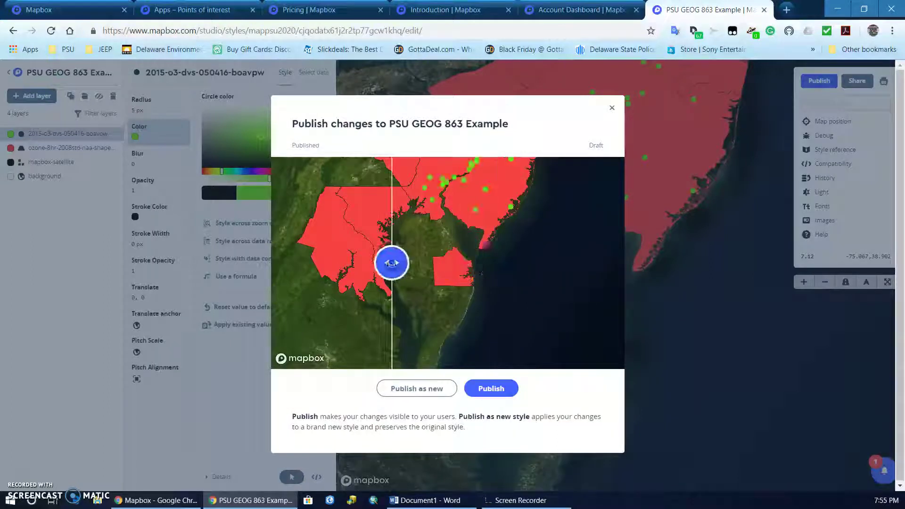
click(497, 389)
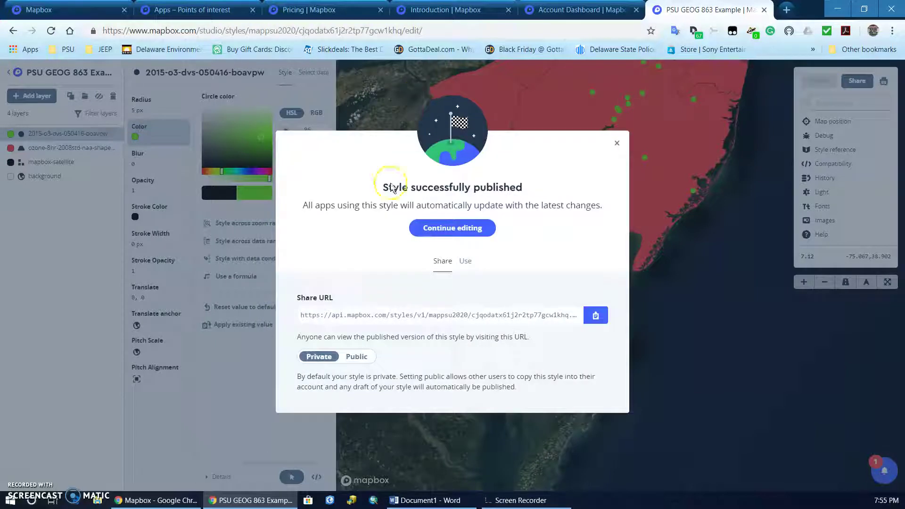
Copy the style's share URL and open a new incognito window
click(594, 317)
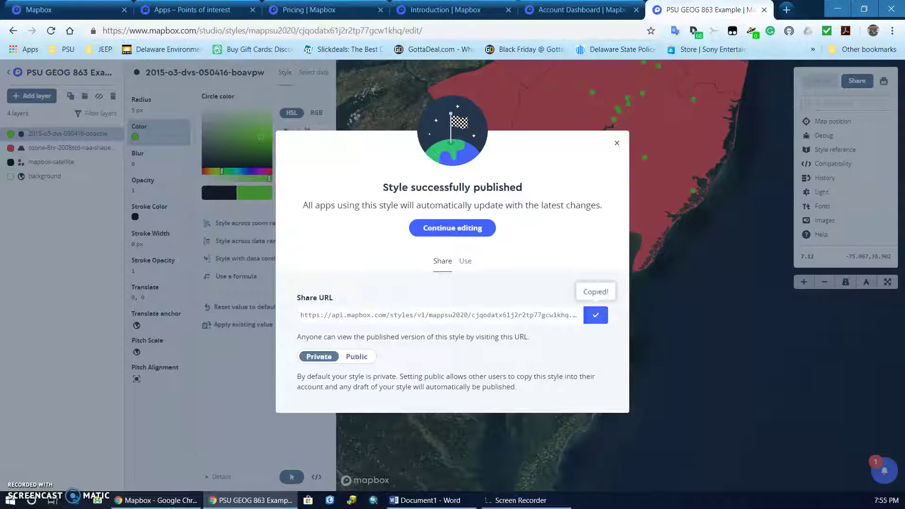
click(892, 30)
click(846, 79)
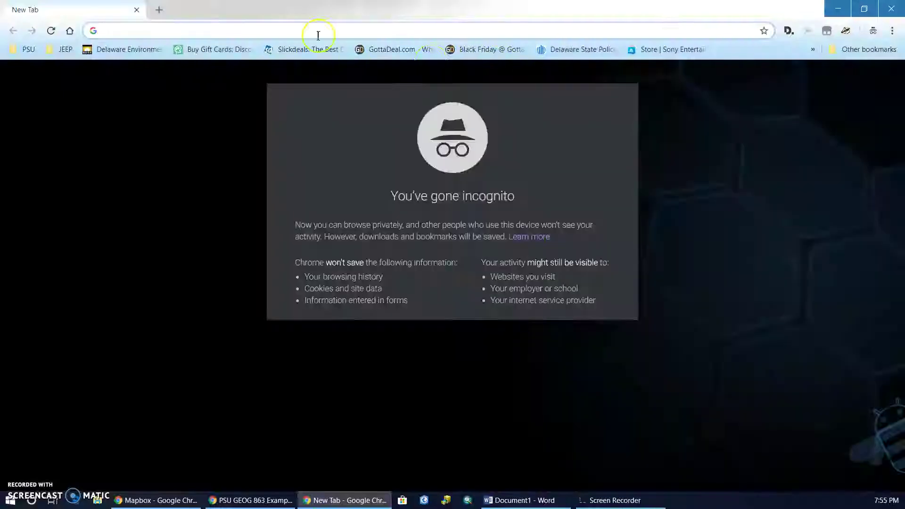
Paste and load the share URL, then zoom and pan to New Jersey and Long Island
key(ctrl+v)
key(Return)
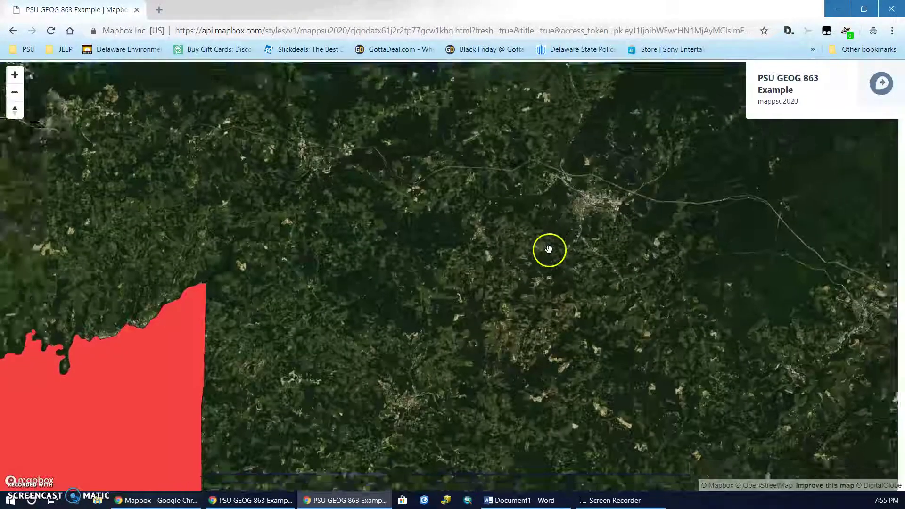
scroll(549, 251, down, 3)
scroll(500, 316, down, 5)
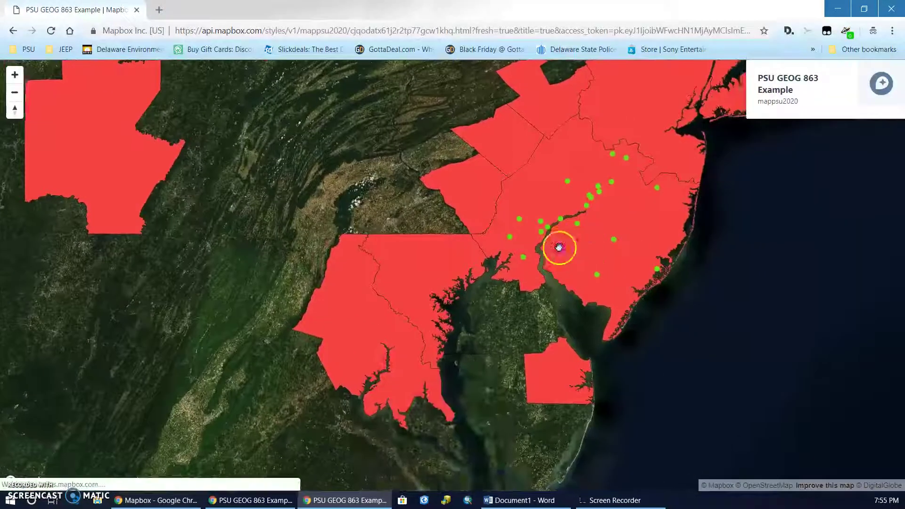
drag(559, 249, 390, 290)
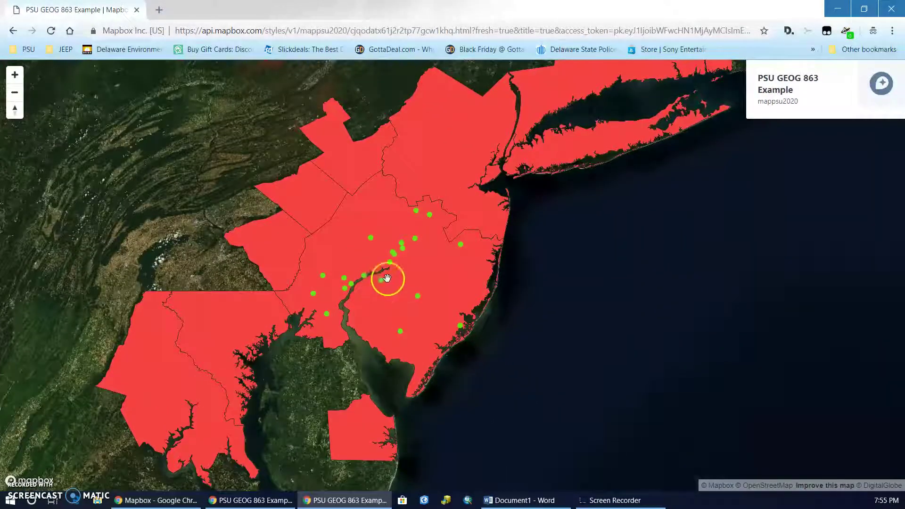
scroll(388, 277, up, 1)
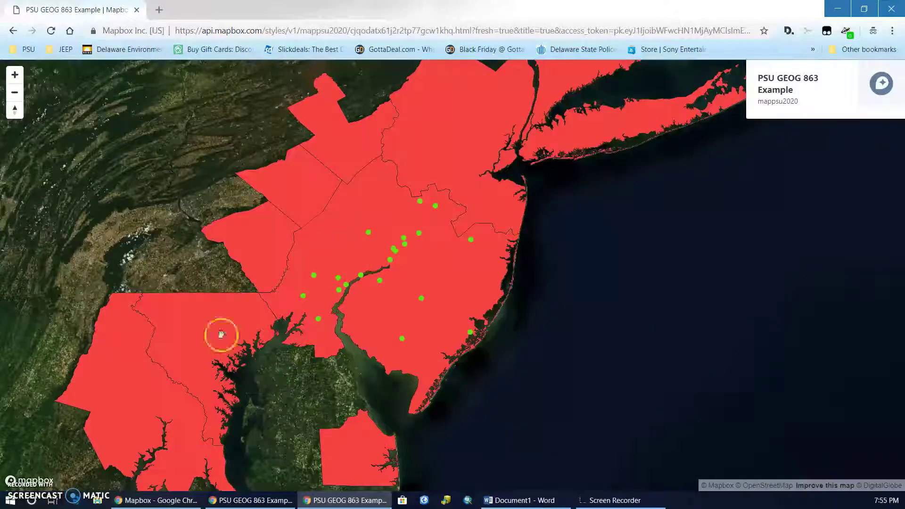